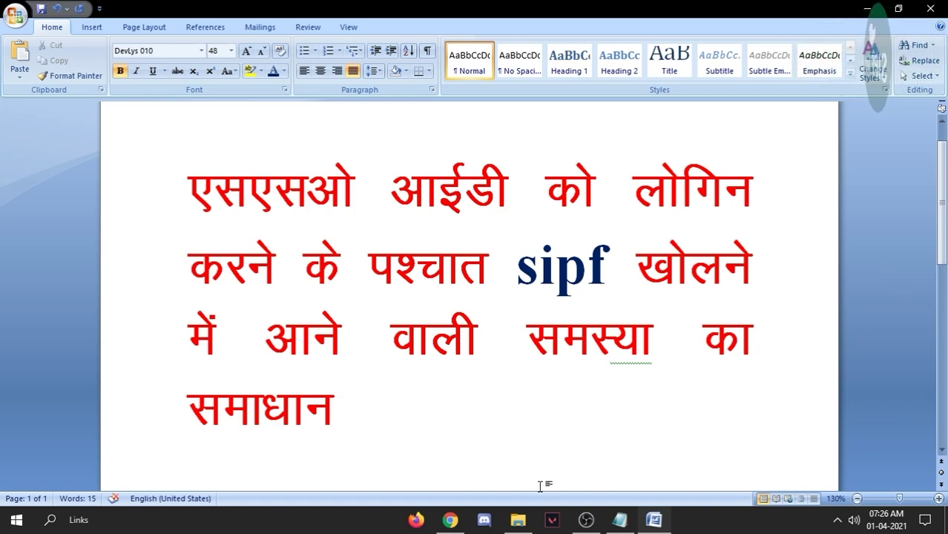
- Switch from the Word title document to Chrome, showing the Rajasthan SSO login page
{"action": "left_click", "coordinate": [451, 520]}
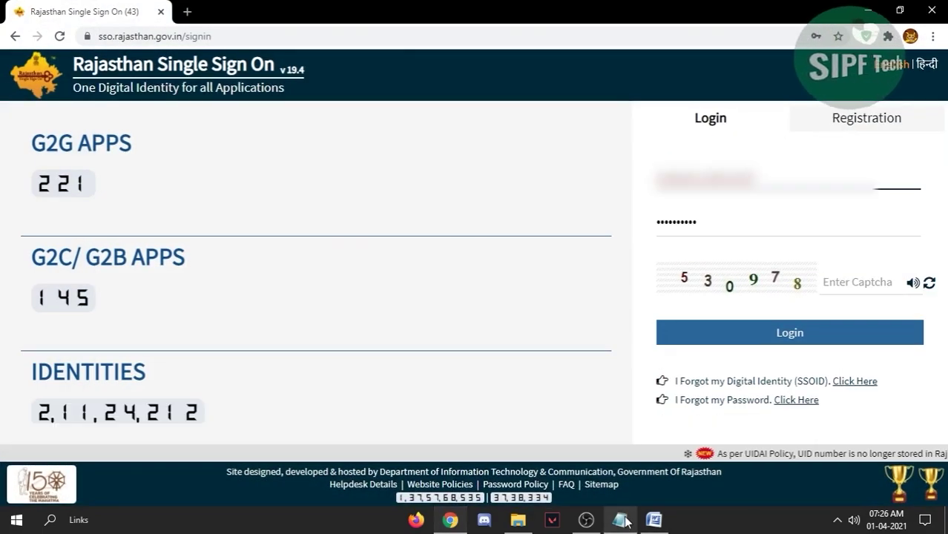
- Log in to Rajasthan SSO with the account password and the on-screen captcha code
{"action": "double_click", "coordinate": [715, 220]}
{"action": "key", "text": "ctrl+v"}
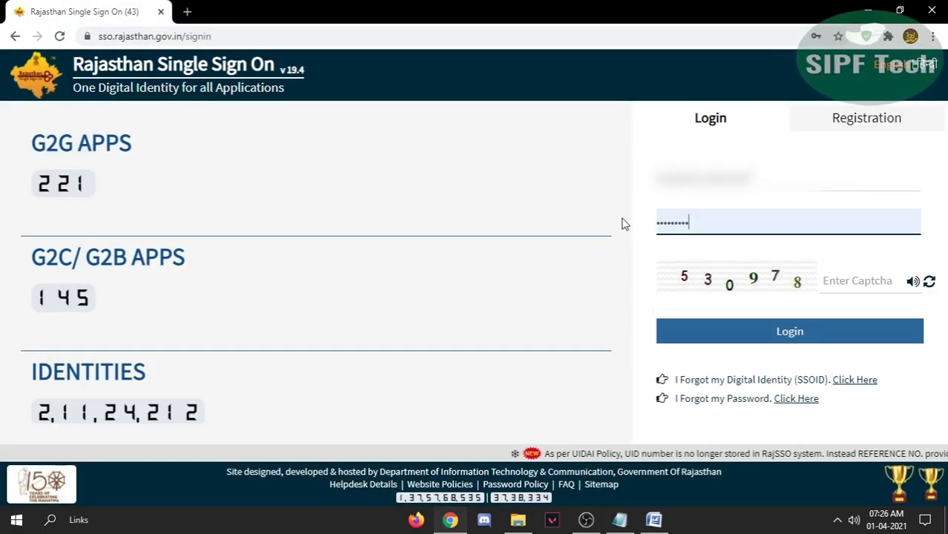
{"action": "left_click", "coordinate": [847, 279]}
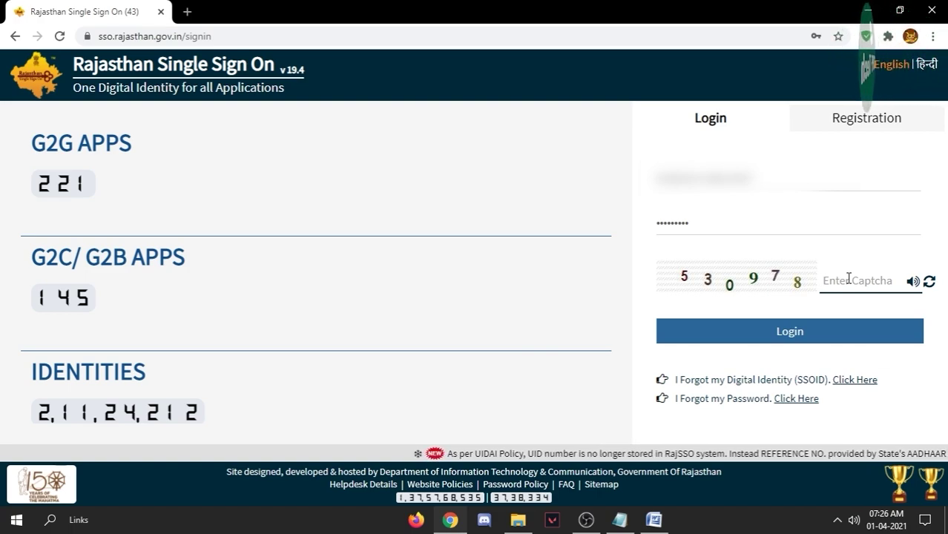
{"action": "type", "text": "53"}
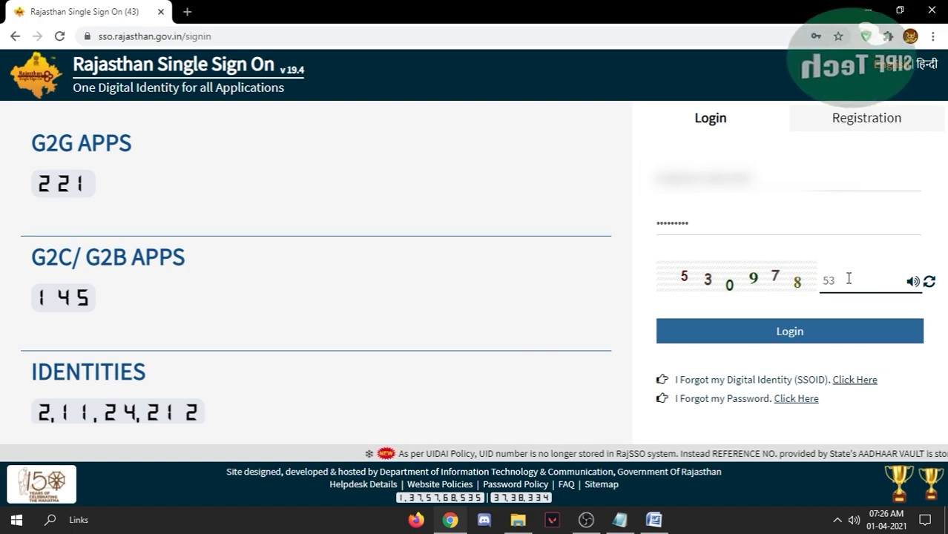
{"action": "type", "text": "0978"}
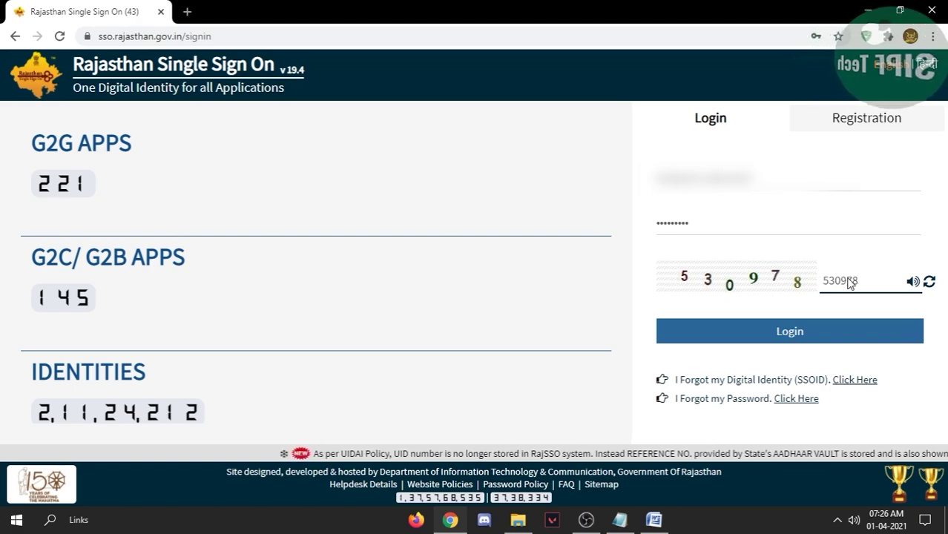
{"action": "key", "text": "Return"}
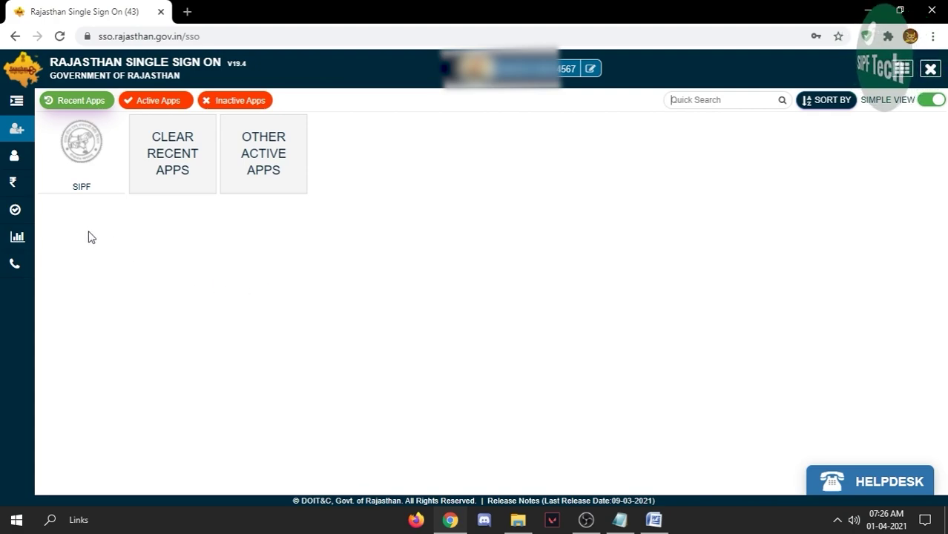
{"action": "left_click", "coordinate": [92, 170]}
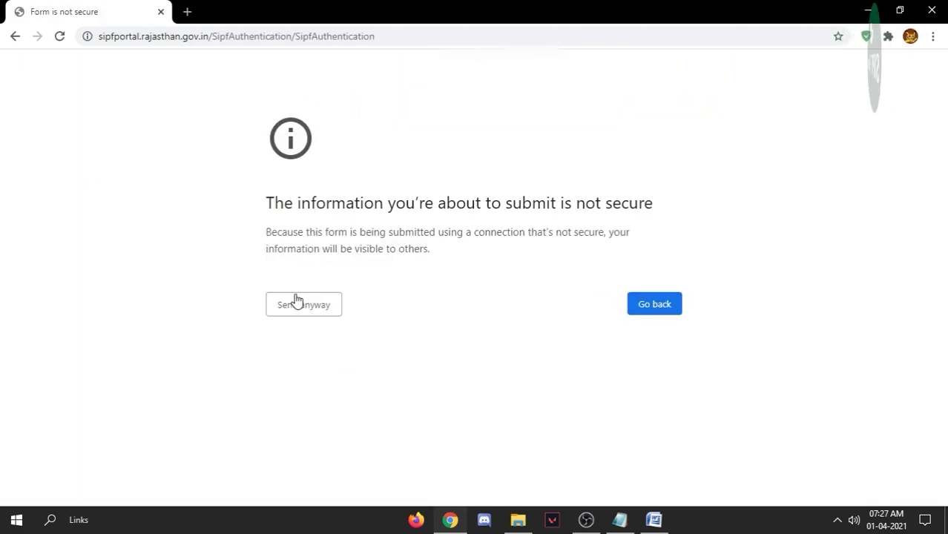
{"action": "left_click", "coordinate": [296, 314]}
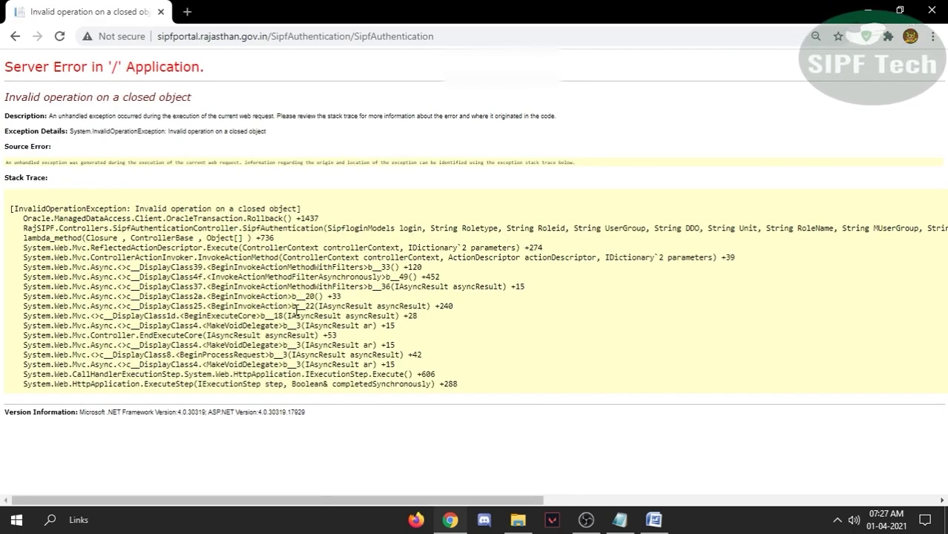
{"action": "left_click_drag", "start_coordinate": [215, 71], "coordinate": [7, 67]}
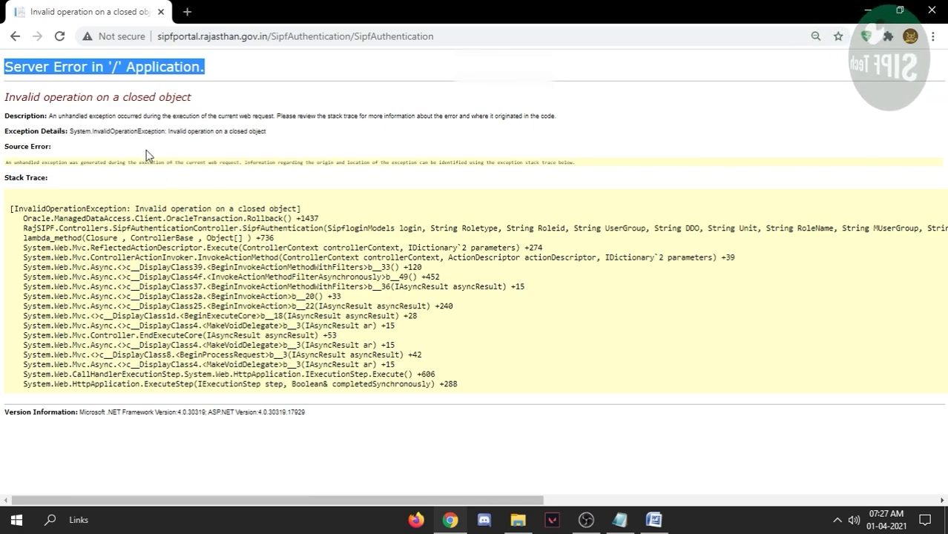
{"action": "left_click", "coordinate": [15, 36]}
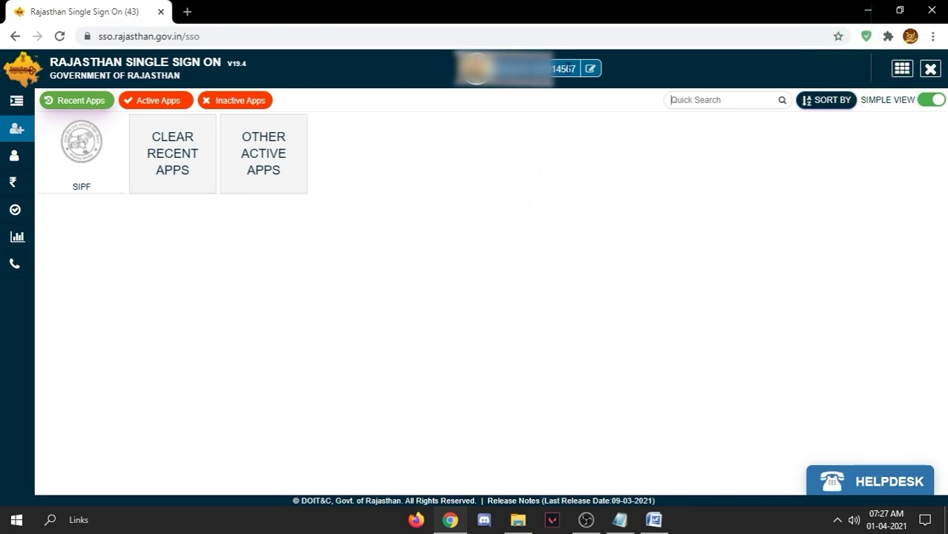
- Open Update Profile and the empty Update Employee ID dialog for the Employee ID field
{"action": "left_click", "coordinate": [591, 69]}
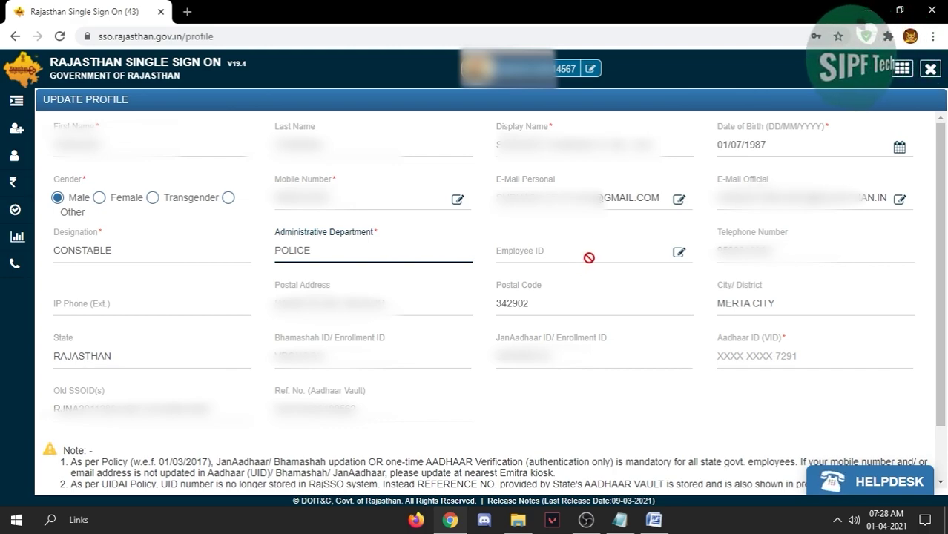
{"action": "left_click", "coordinate": [678, 253]}
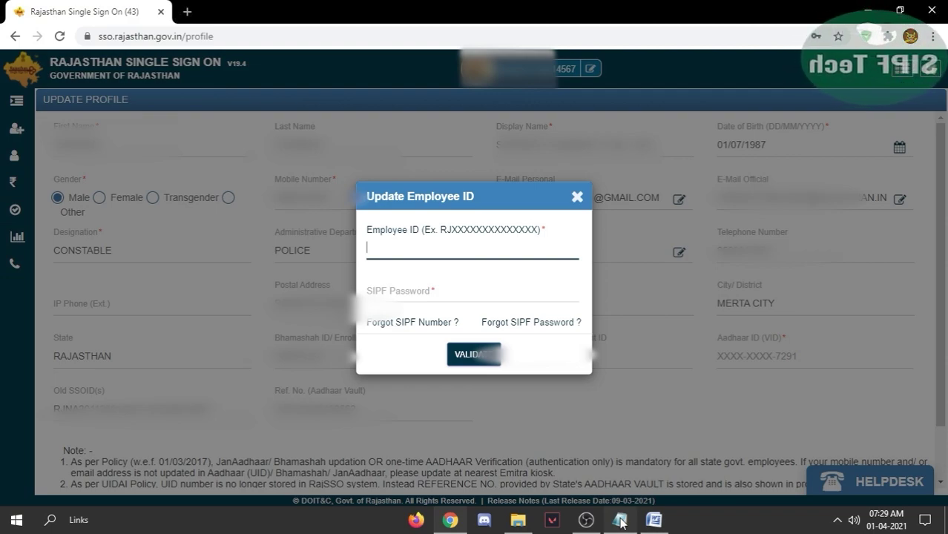
- Enter the Employee ID and SIPF password in the dialog and validate them
{"action": "key", "text": "ctrl+v"}
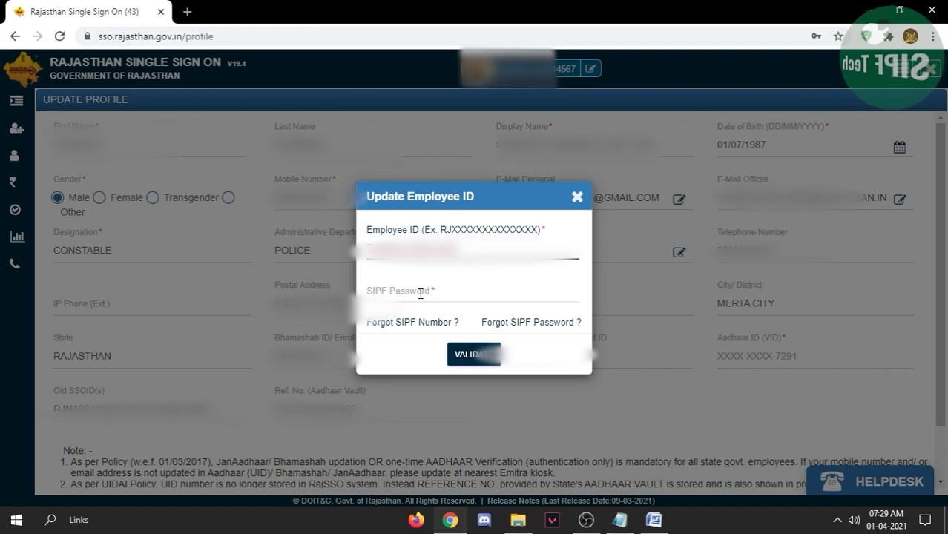
{"action": "left_click", "coordinate": [421, 293]}
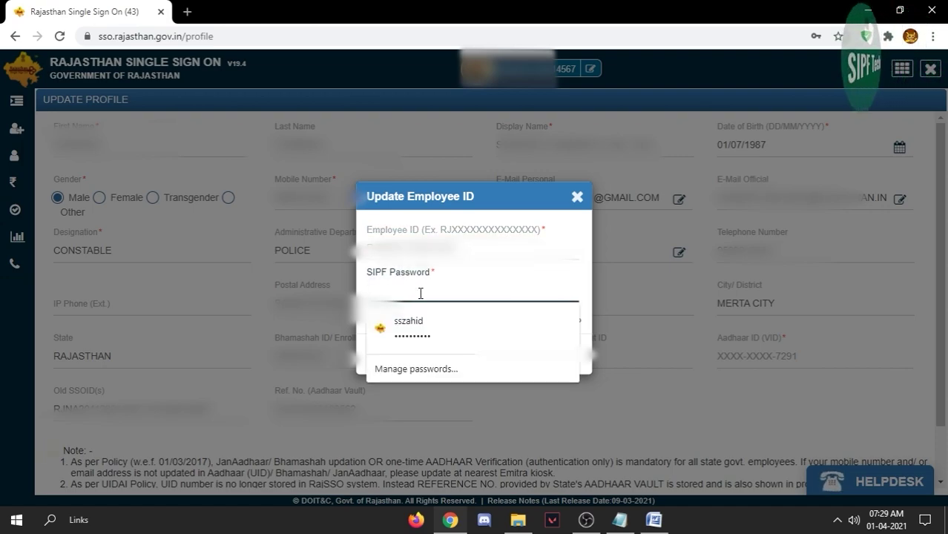
{"action": "type", "text": "•"}
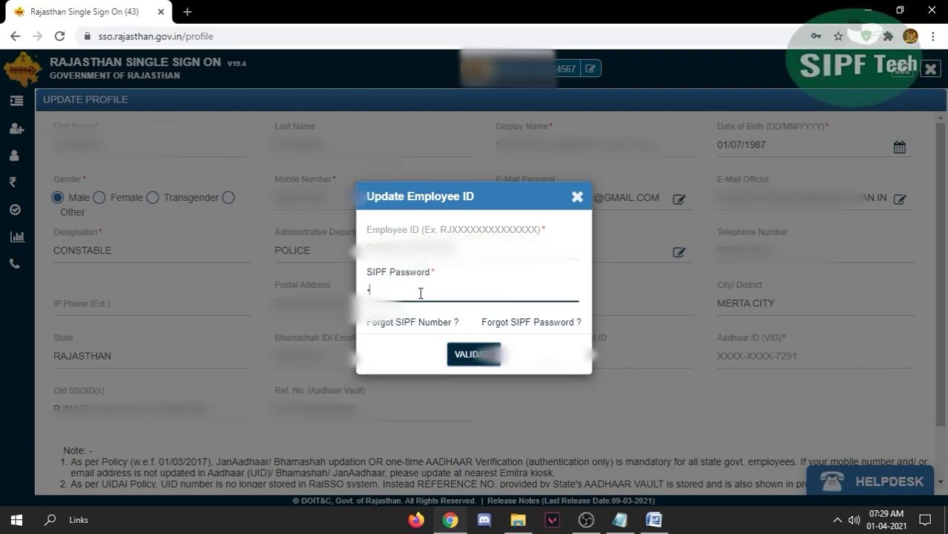
{"action": "type", "text": "••"}
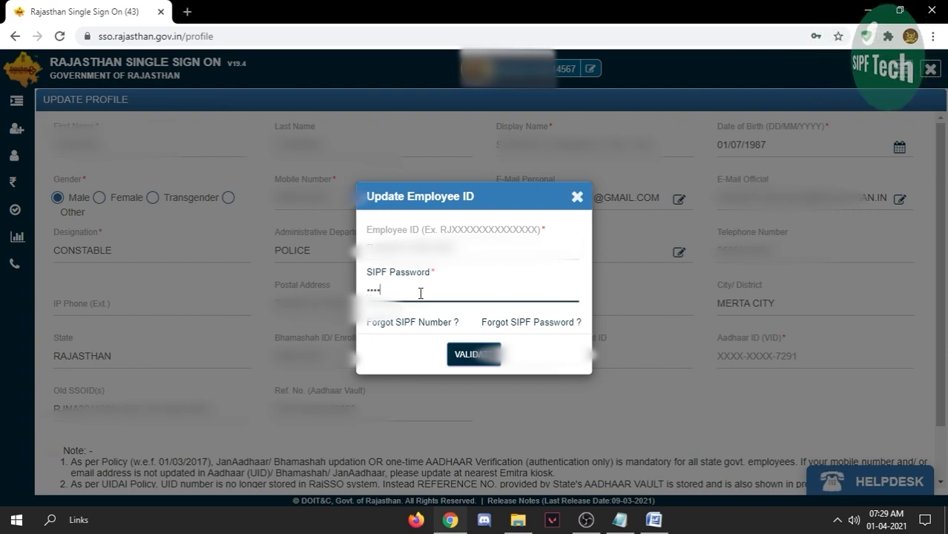
{"action": "type", "text": "•••"}
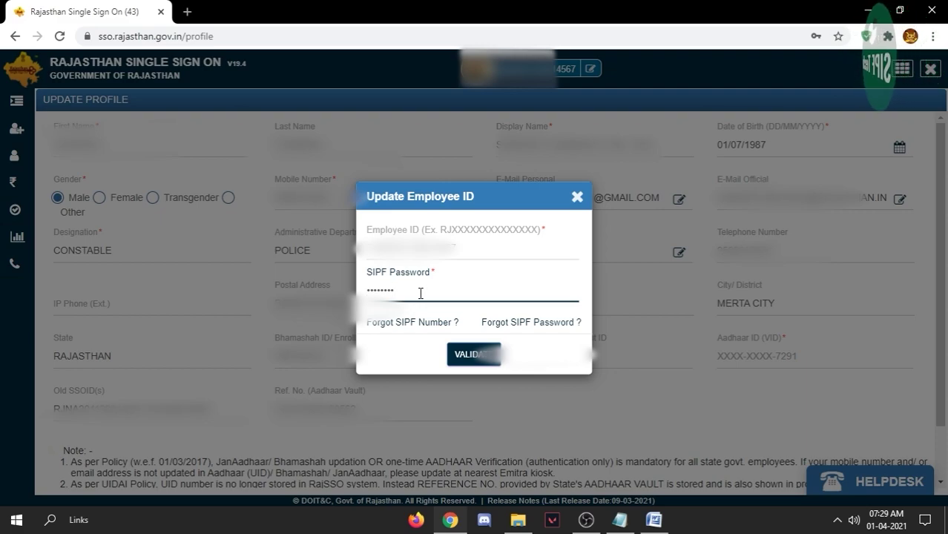
{"action": "left_click", "coordinate": [467, 360]}
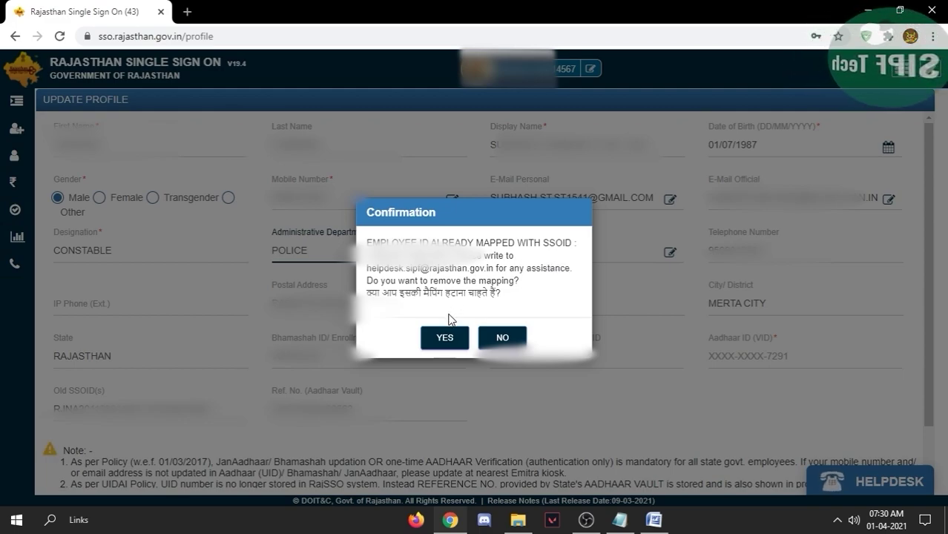
- Approve removing the existing SSOID mapping and dismiss the unmapped-successfully alert
{"action": "left_click", "coordinate": [445, 338]}
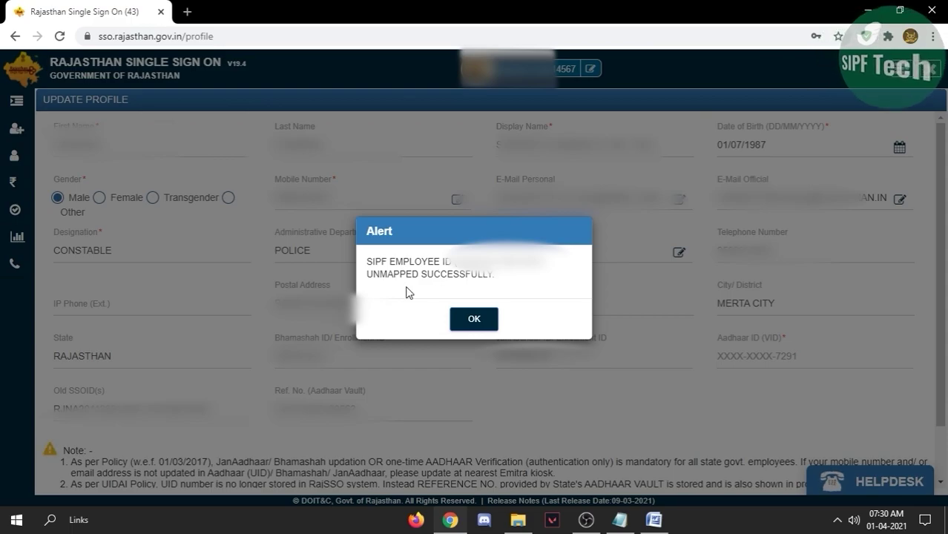
{"action": "left_click", "coordinate": [473, 321]}
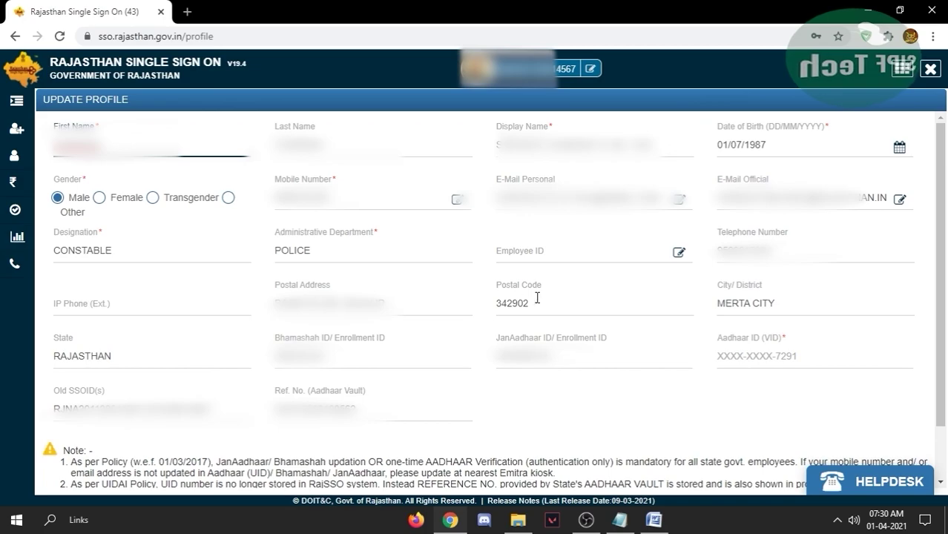
- Re-enter the Employee ID and SIPF password, validate, and highlight the already-mapped warning text
{"action": "left_click", "coordinate": [678, 254]}
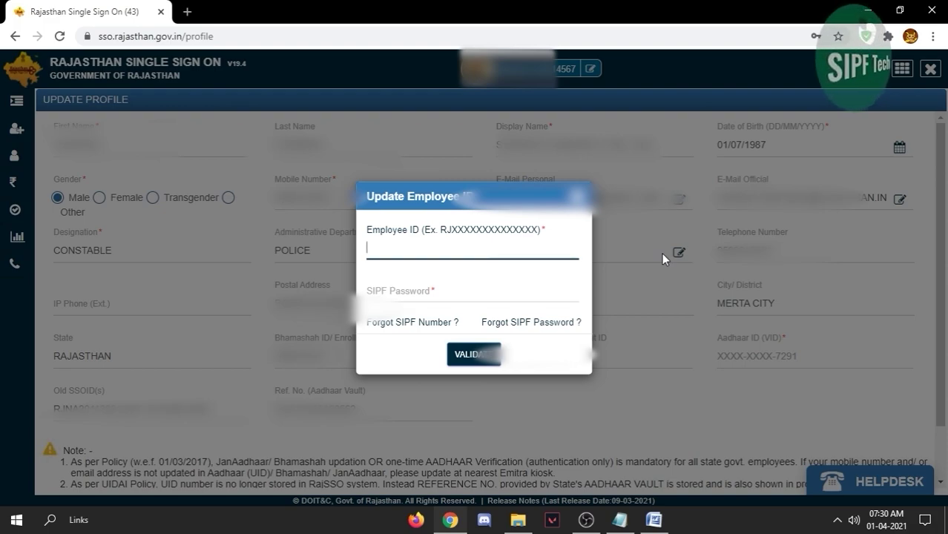
{"action": "key", "text": "ctrl+v"}
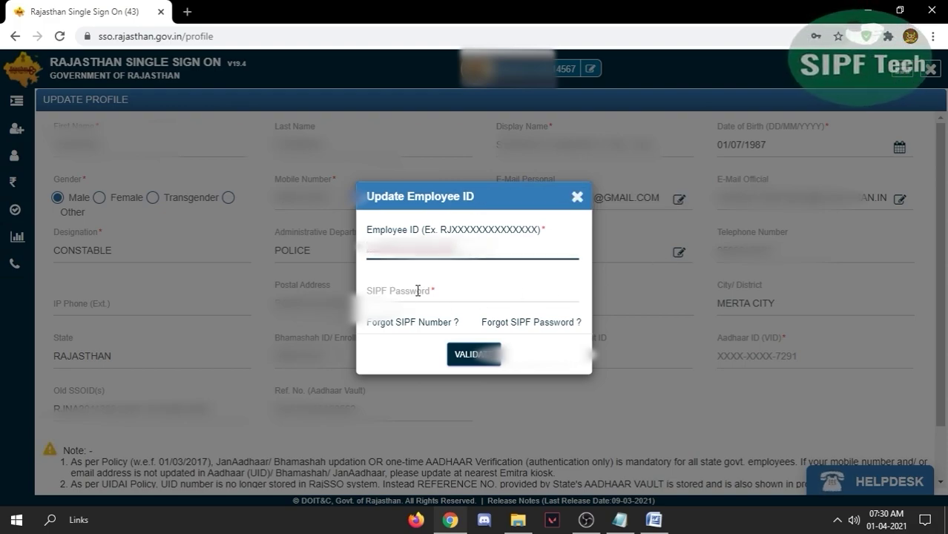
{"action": "left_click", "coordinate": [418, 291]}
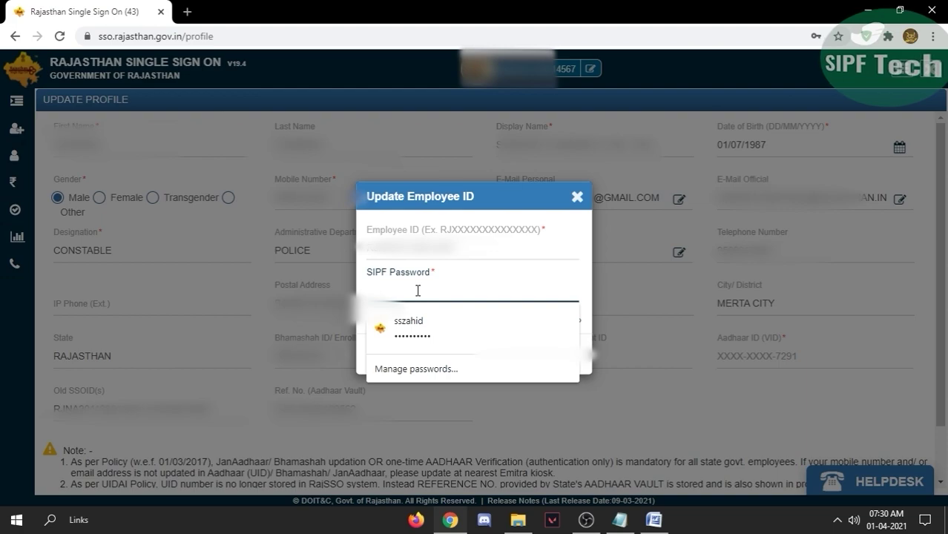
{"action": "left_click", "coordinate": [418, 291]}
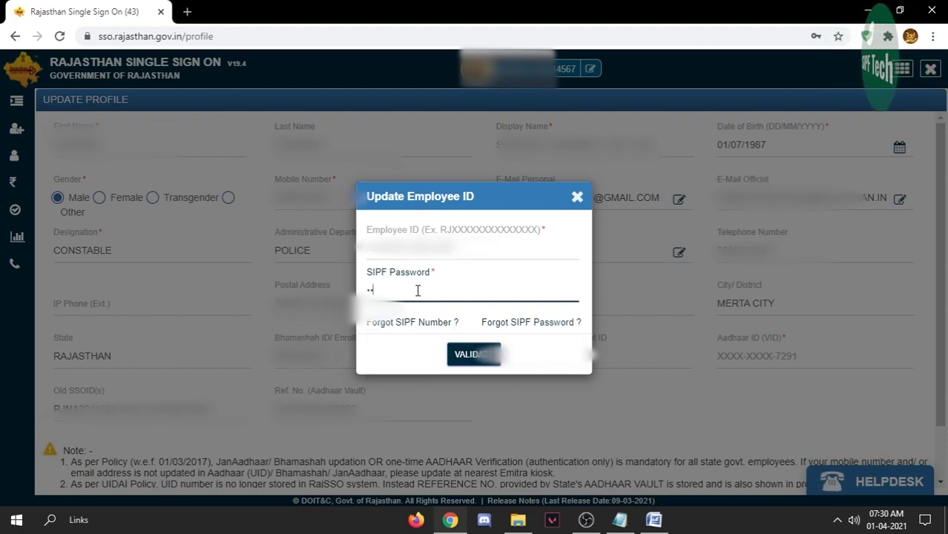
{"action": "type", "text": "••••"}
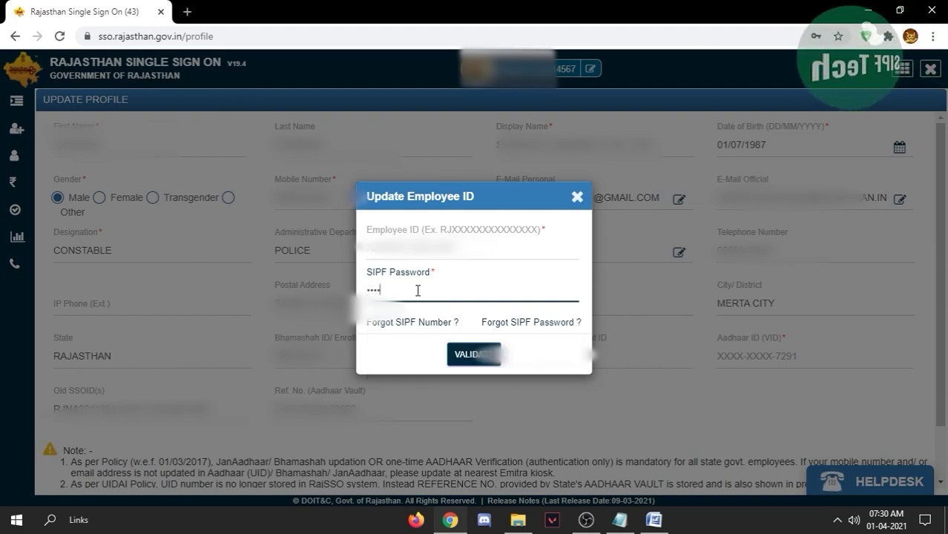
{"action": "type", "text": "•"}
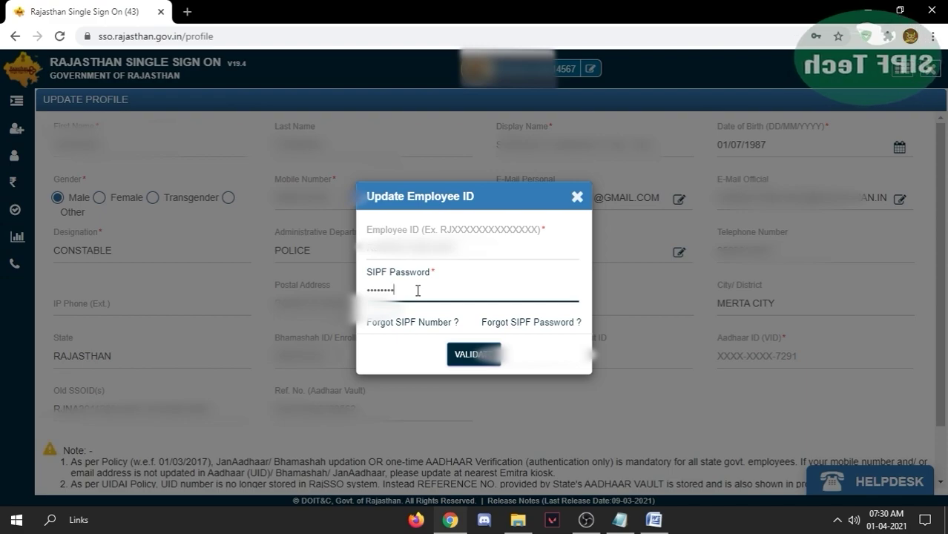
{"action": "left_click", "coordinate": [470, 356]}
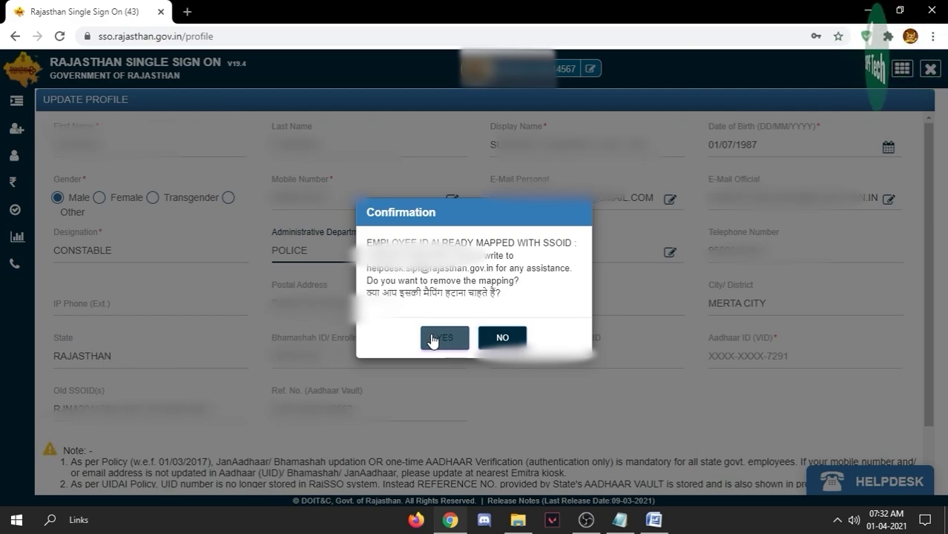
{"action": "left_click_drag", "start_coordinate": [470, 237], "coordinate": [366, 286]}
{"action": "left_click_drag", "start_coordinate": [365, 243], "coordinate": [524, 299]}
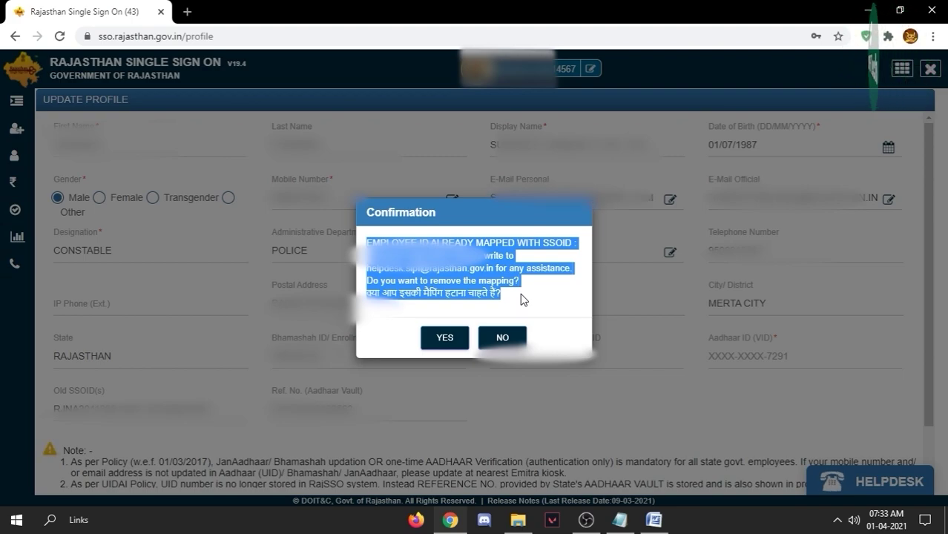
- Highlight the Hindi remove-mapping question, then close the empty Update Employee ID form
{"action": "left_click", "coordinate": [455, 318]}
{"action": "left_click_drag", "start_coordinate": [367, 293], "coordinate": [504, 298]}
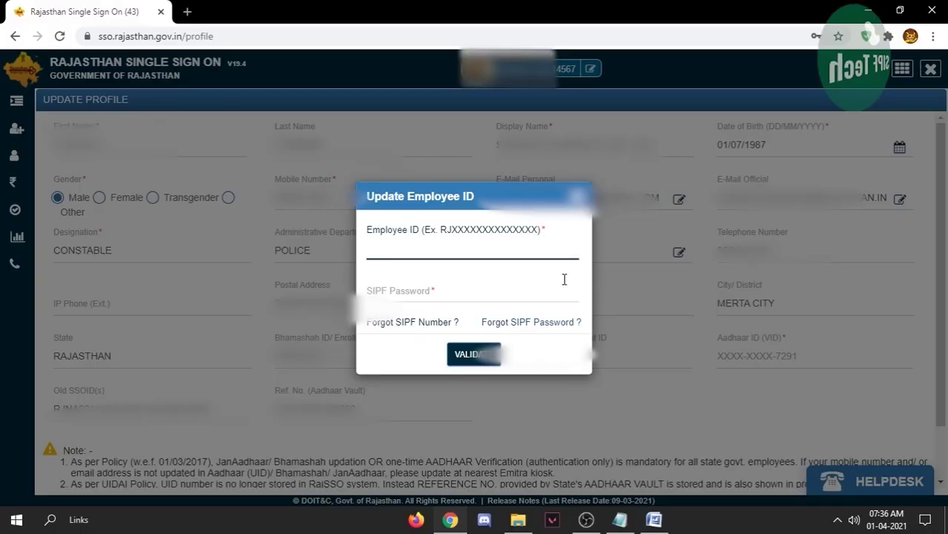
{"action": "left_click", "coordinate": [624, 312]}
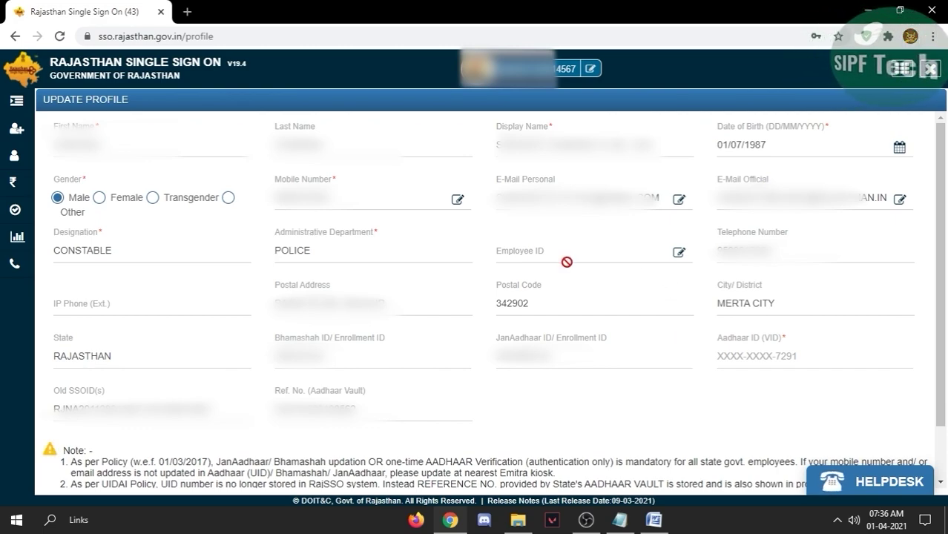
- Reopen the Employee ID form, enter the SIPF Employee ID and password, and validate
{"action": "left_click", "coordinate": [677, 253]}
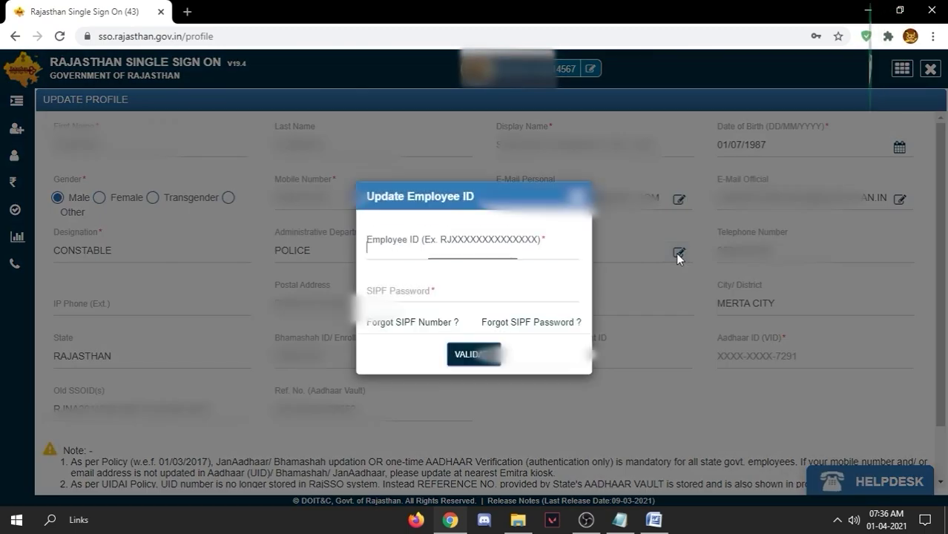
{"action": "key", "text": "ctrl+v"}
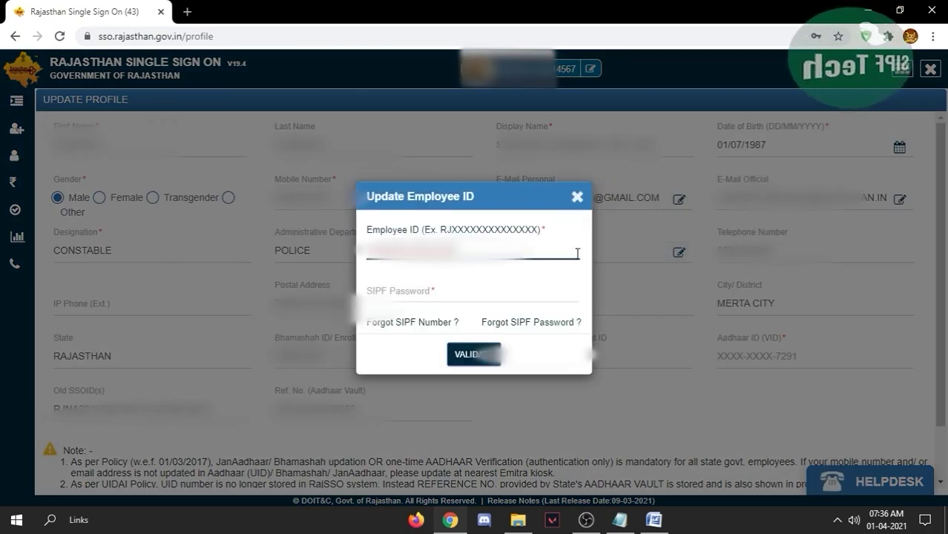
{"action": "left_click", "coordinate": [407, 290]}
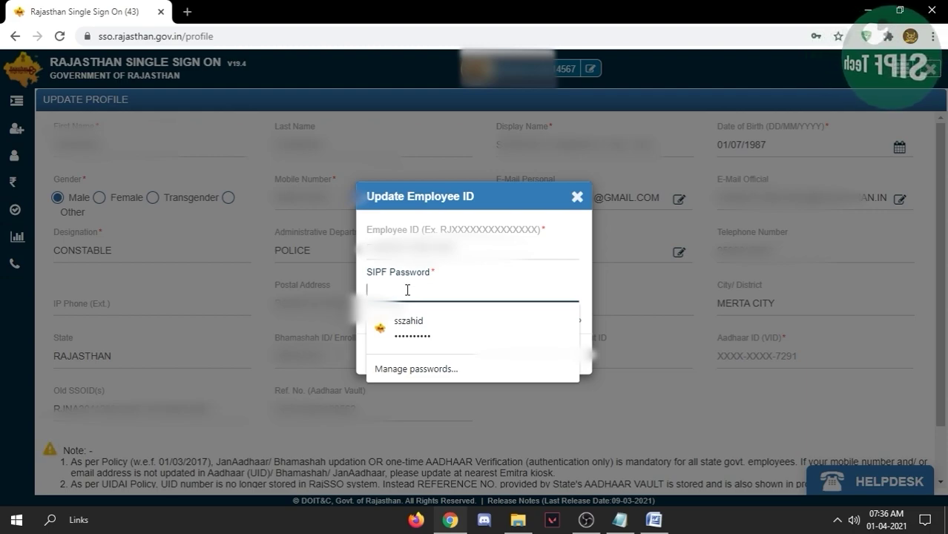
{"action": "type", "text": "••"}
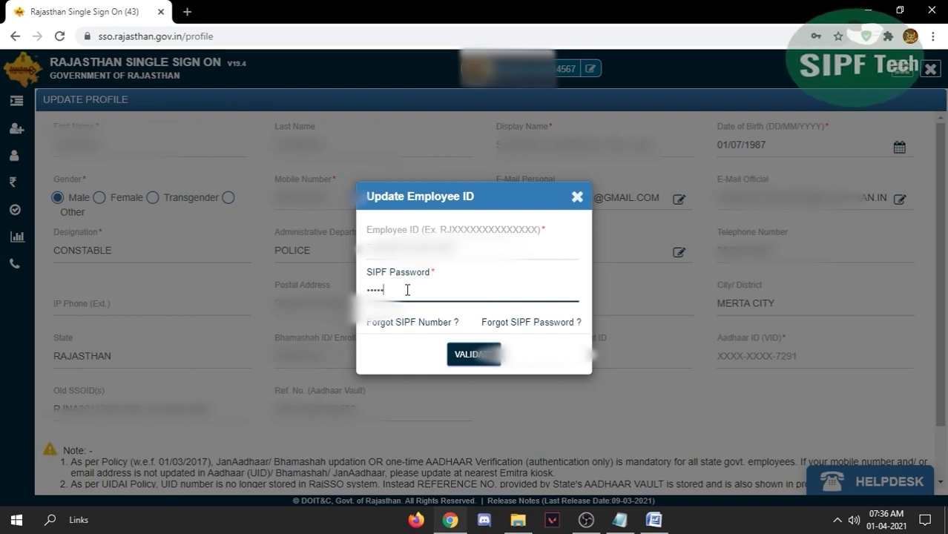
{"action": "type", "text": "••••••"}
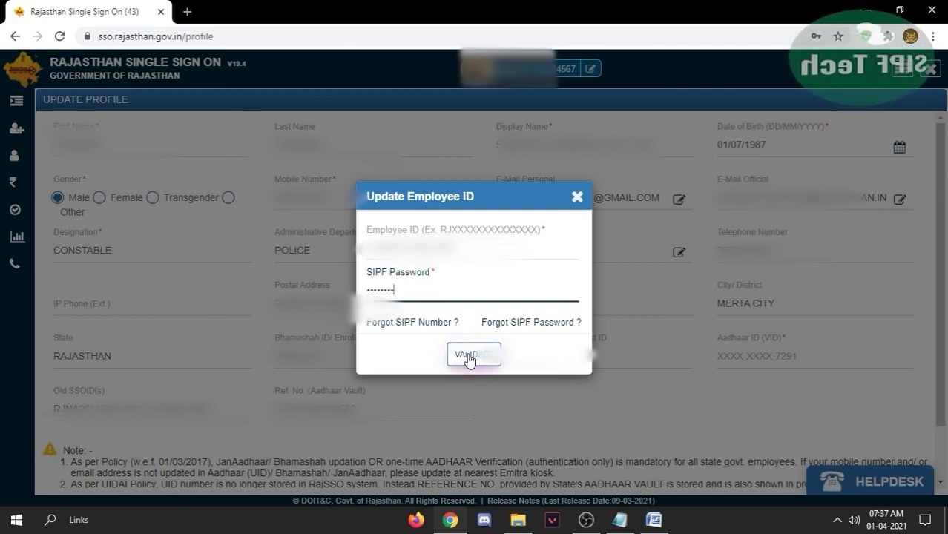
{"action": "left_click", "coordinate": [468, 357]}
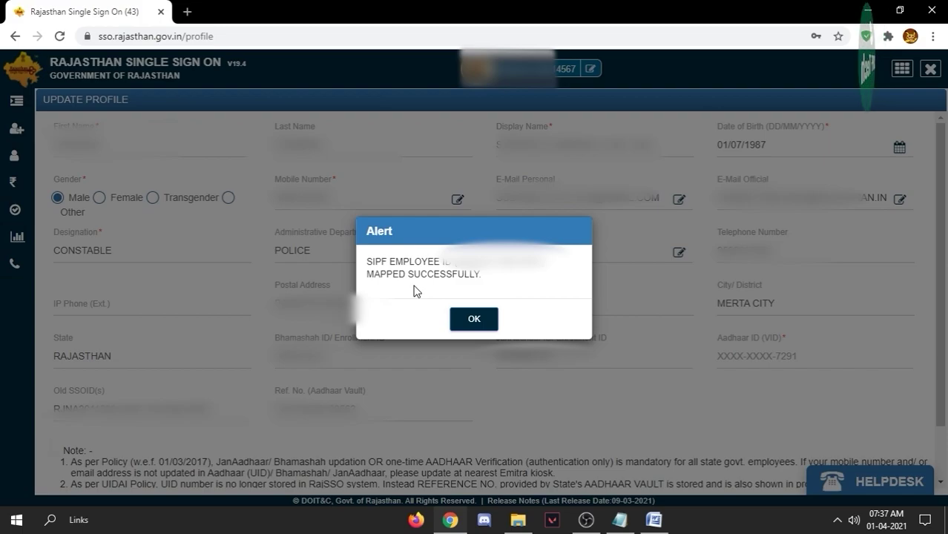
- Acknowledge the mapped-successfully alert and submit the profile with UPDATE
{"action": "left_click", "coordinate": [472, 320]}
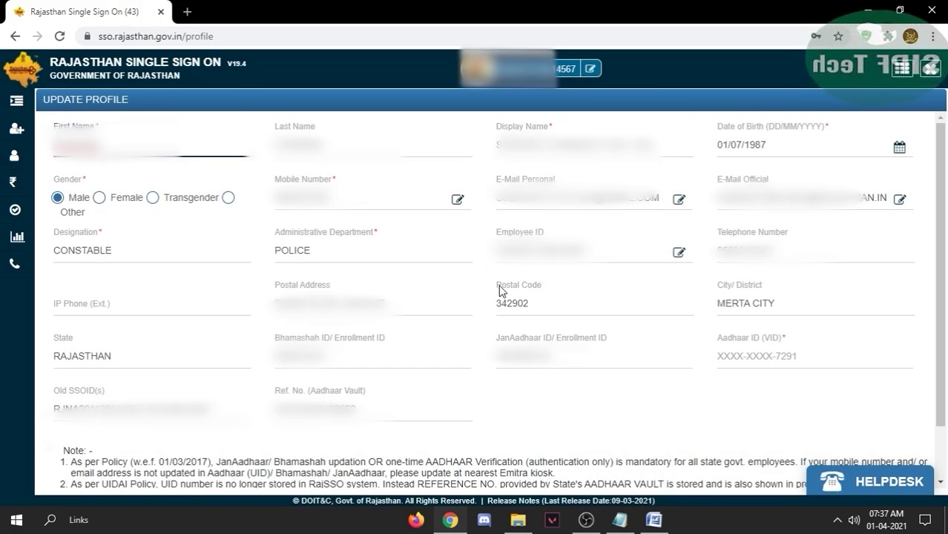
{"action": "scroll", "coordinate": [504, 297], "scroll_direction": "down", "scroll_amount": 1}
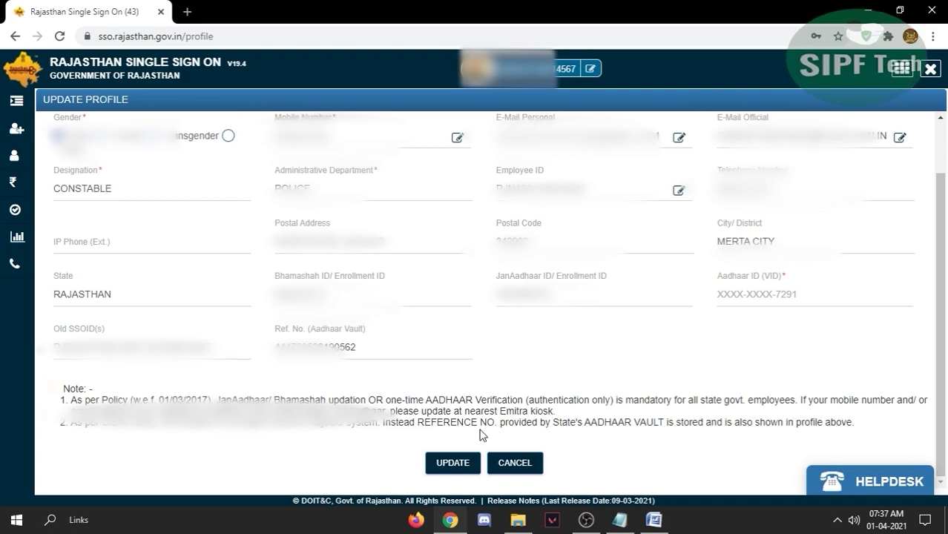
{"action": "left_click", "coordinate": [452, 467]}
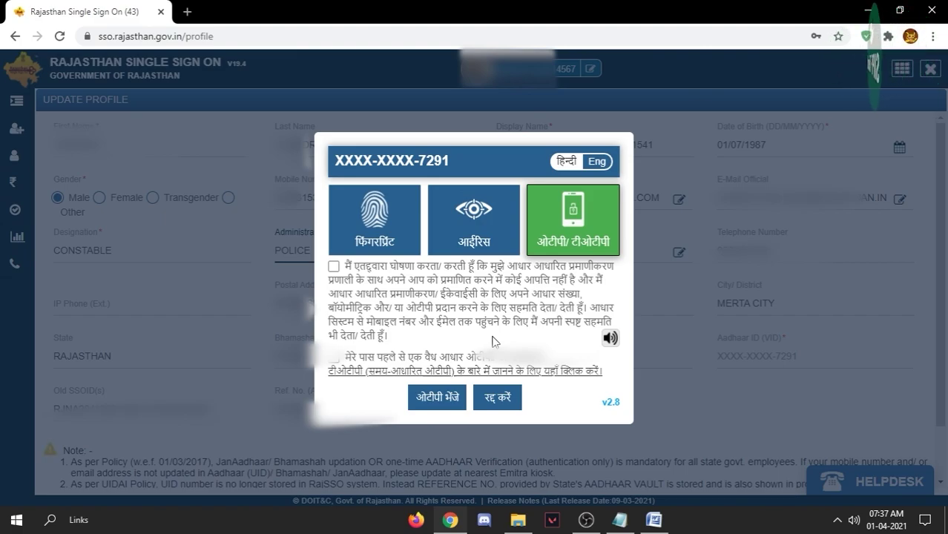
- Accept the Aadhaar declaration, request an OTP, then cancel the Aadhaar verification
{"action": "left_click", "coordinate": [333, 267]}
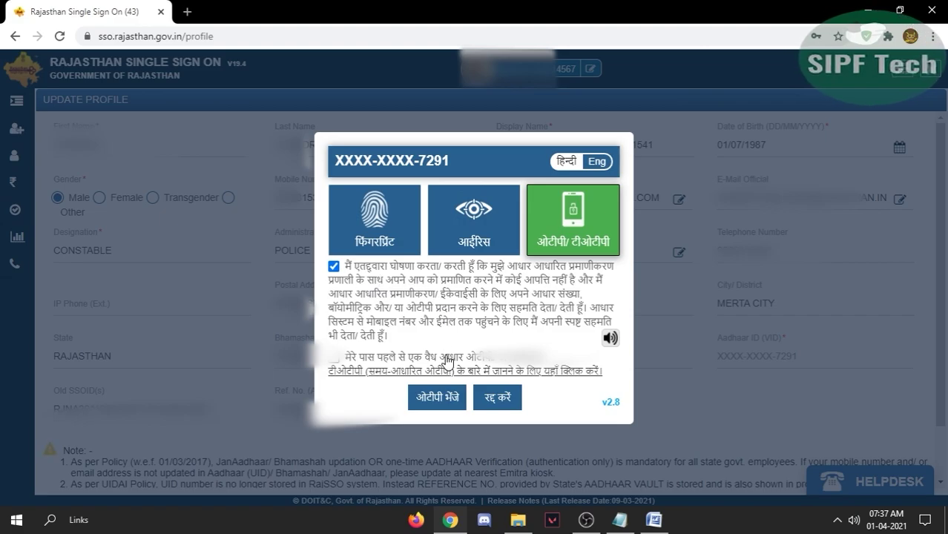
{"action": "left_click", "coordinate": [436, 402]}
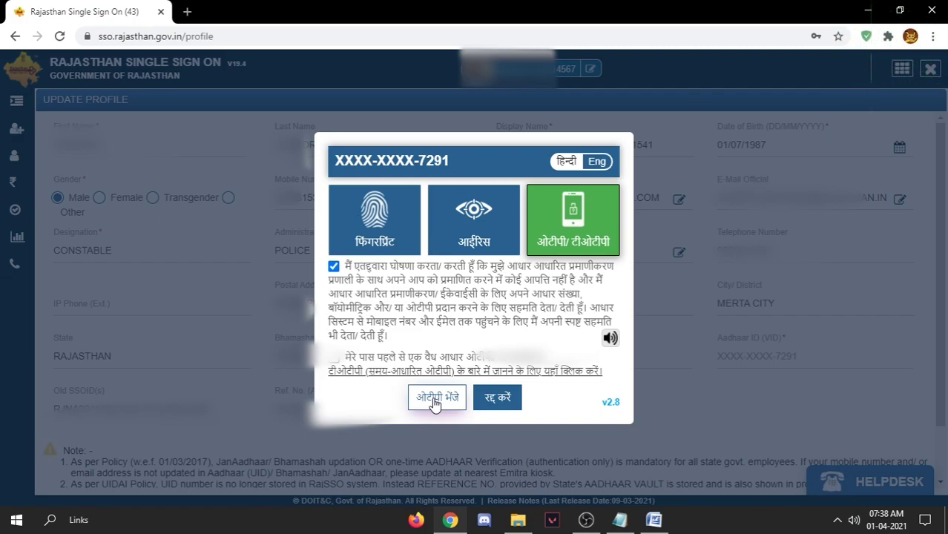
{"action": "left_click", "coordinate": [497, 400]}
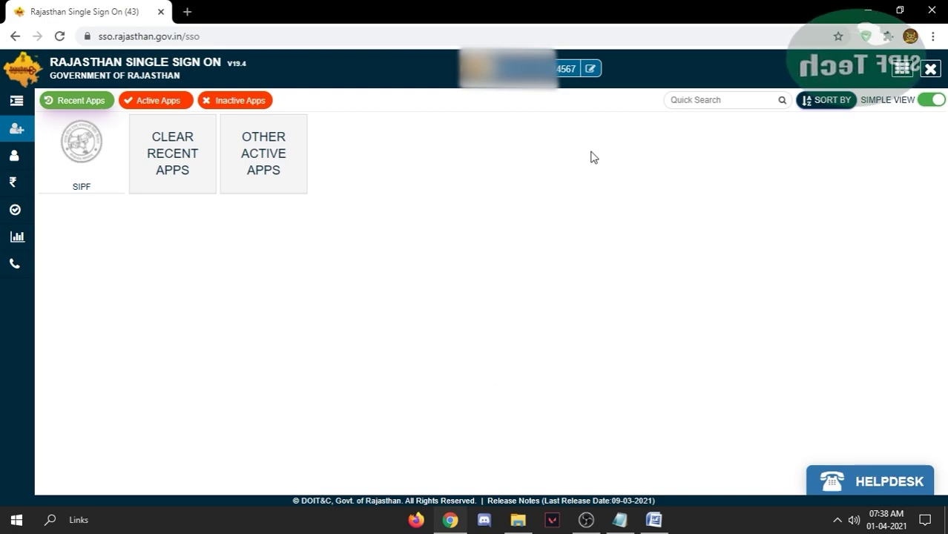
- Reopen the SSO profile editor and bring up the empty Update Employee ID form
{"action": "left_click", "coordinate": [590, 70]}
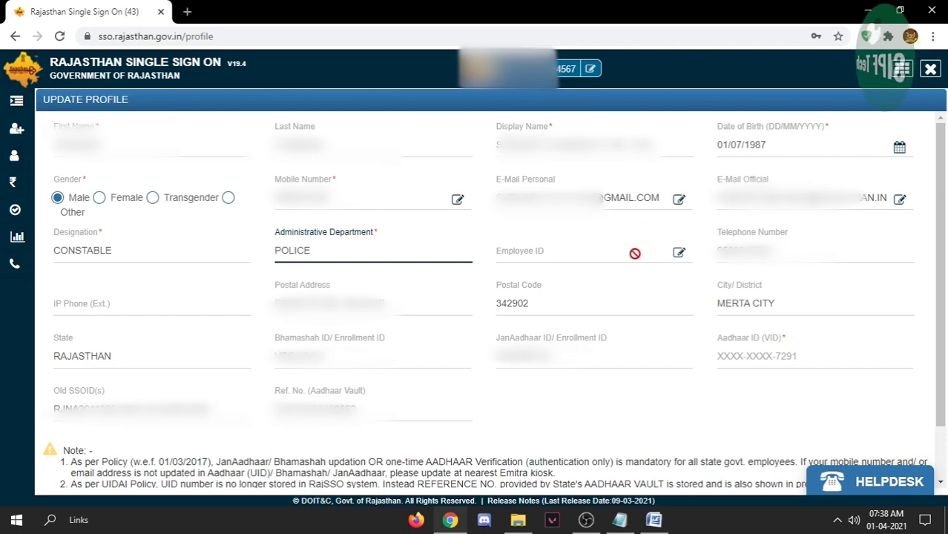
{"action": "left_click", "coordinate": [679, 253]}
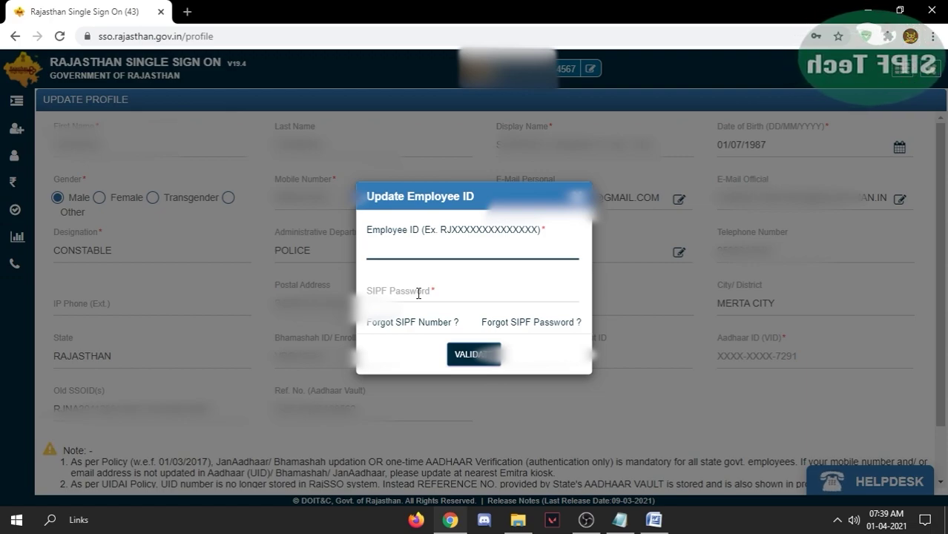
- Reset the SIPF password to the DDMMYYYY birth date, then return to the SIPF password field
{"action": "left_click", "coordinate": [514, 331]}
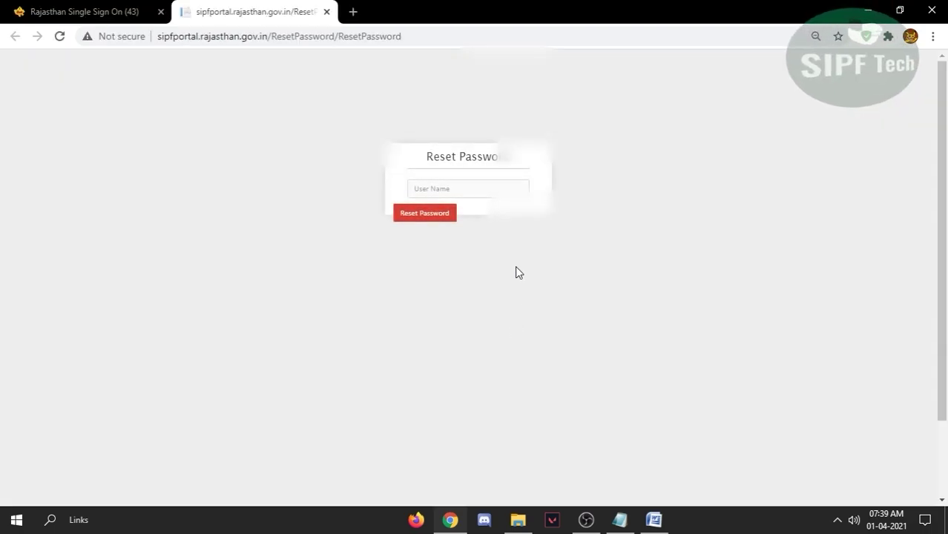
{"action": "left_click", "coordinate": [477, 192]}
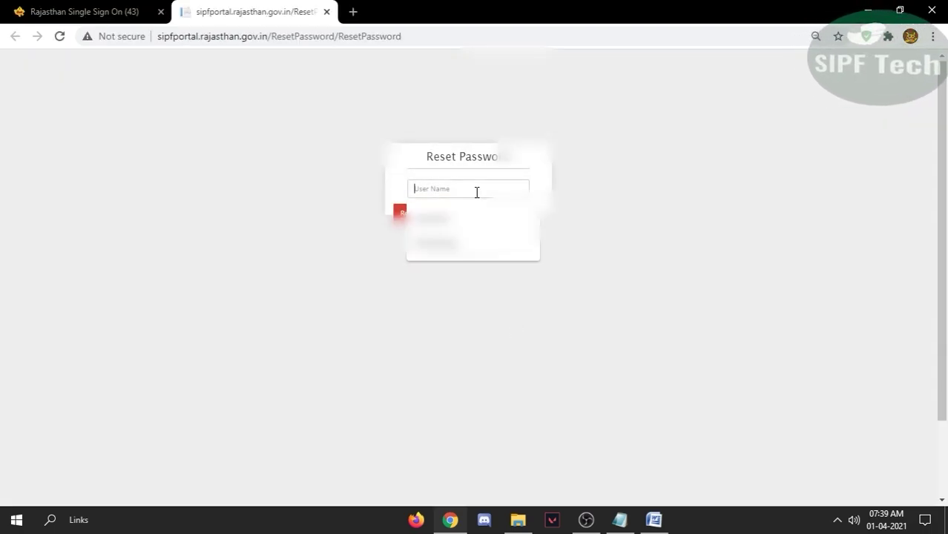
{"action": "key", "text": "ctrl+v"}
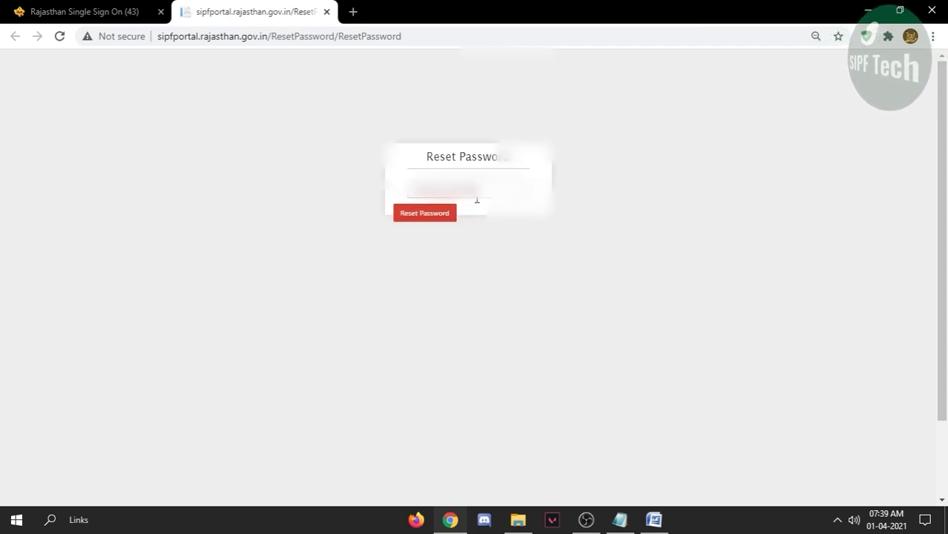
{"action": "left_click", "coordinate": [420, 215]}
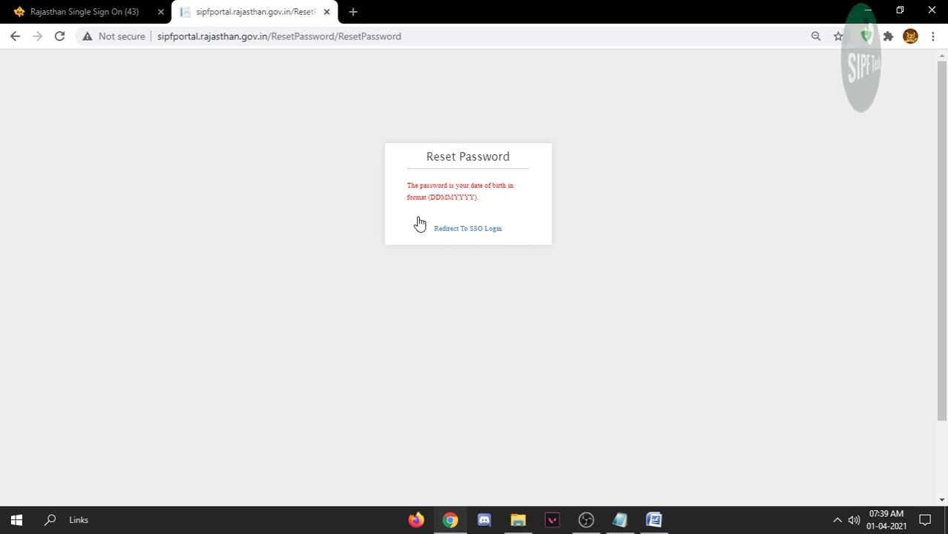
{"action": "left_click", "coordinate": [327, 12]}
{"action": "left_click", "coordinate": [413, 290]}
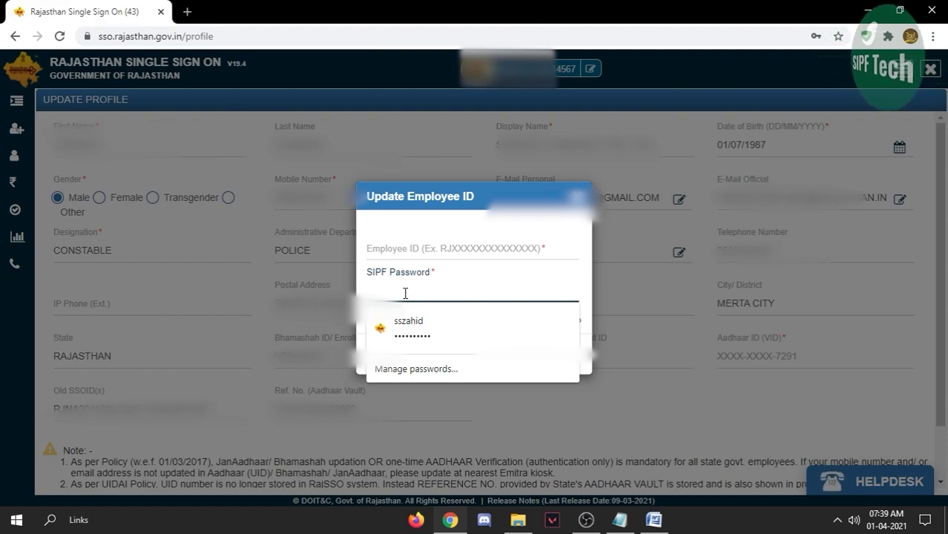
{"action": "left_click", "coordinate": [628, 294]}
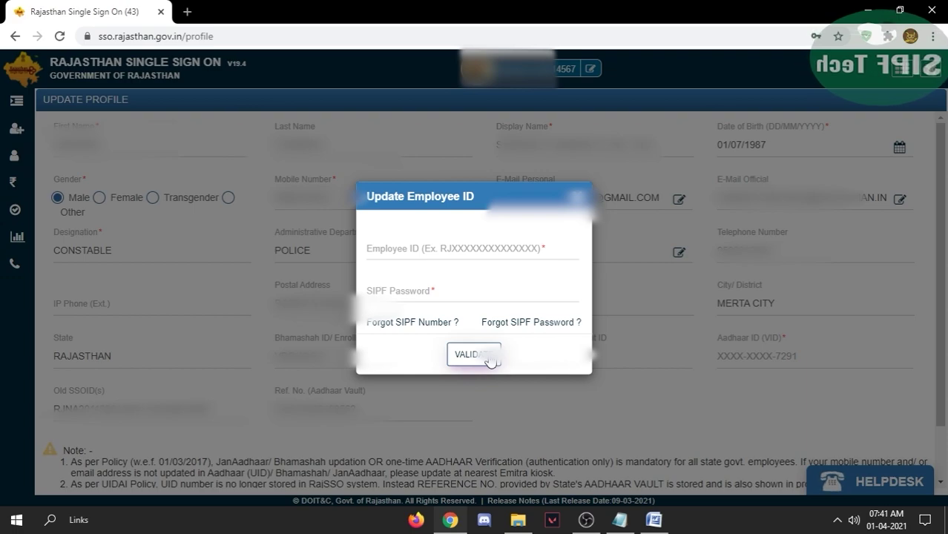
{"action": "left_click", "coordinate": [490, 361]}
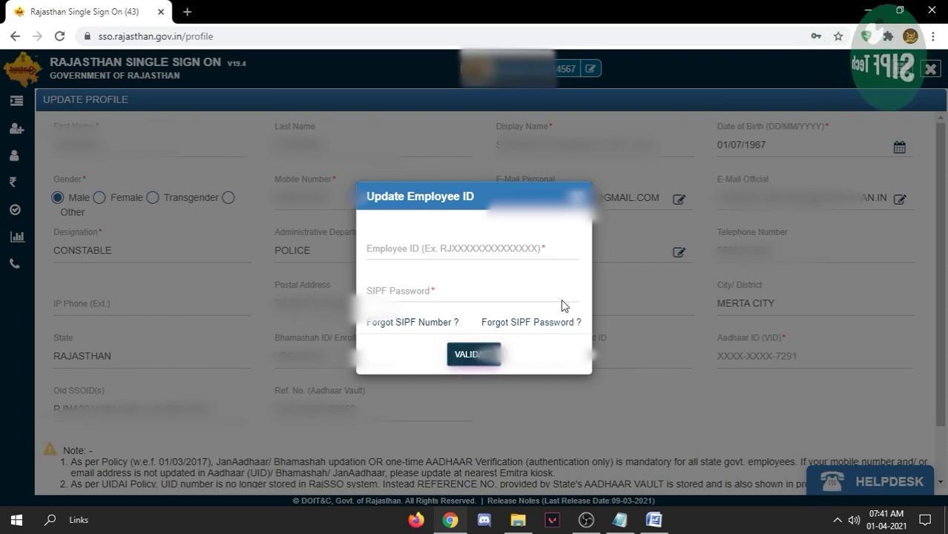